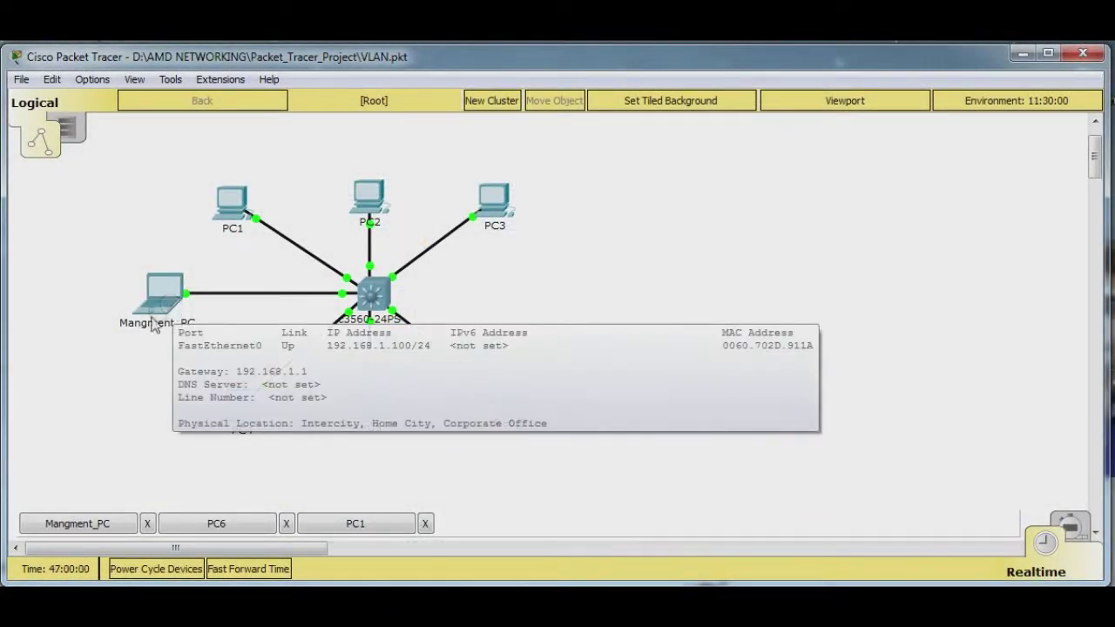
From Mangment_PC's command prompt, telnet to the switch at 192.168.1.1
{"action": "left_click", "coordinate": [84, 526]}
{"action": "type", "text": "telent"}
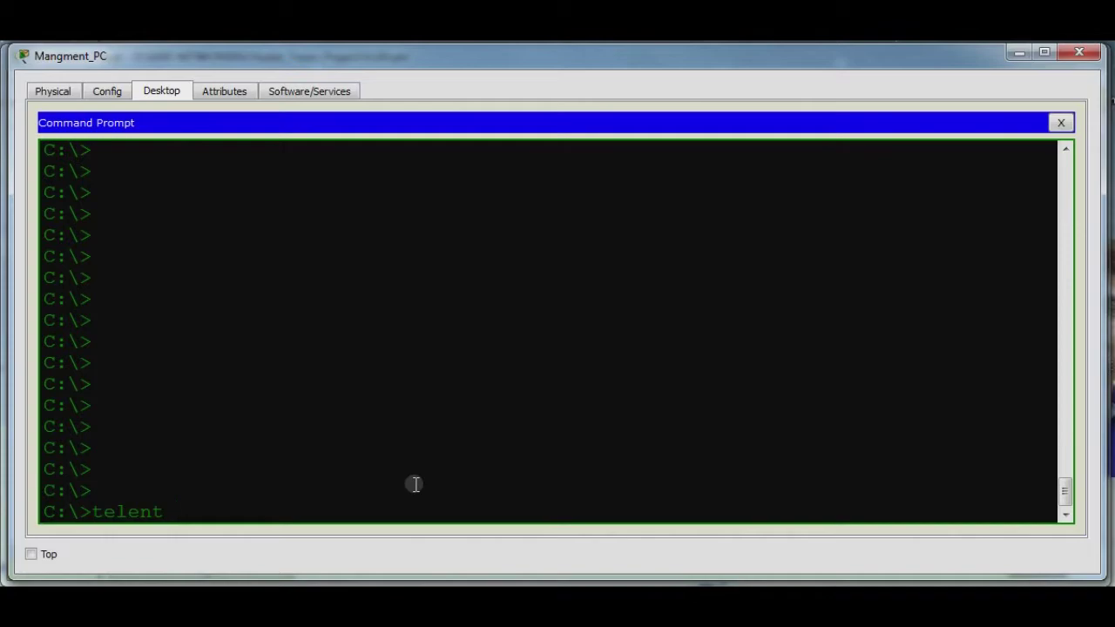
{"action": "key", "text": "BackSpace"}
{"action": "key", "text": "BackSpace"}
{"action": "key", "text": "BackSpace"}
{"action": "key", "text": "BackSpace"}
{"action": "key", "text": "BackSpace"}
{"action": "key", "text": "BackSpace"}
{"action": "type", "text": "telnet"}
{"action": "type", "text": " 192/"}
{"action": "key", "text": "BackSpace"}
{"action": "type", "text": ".168.1.1"}
{"action": "key", "text": "Return"}
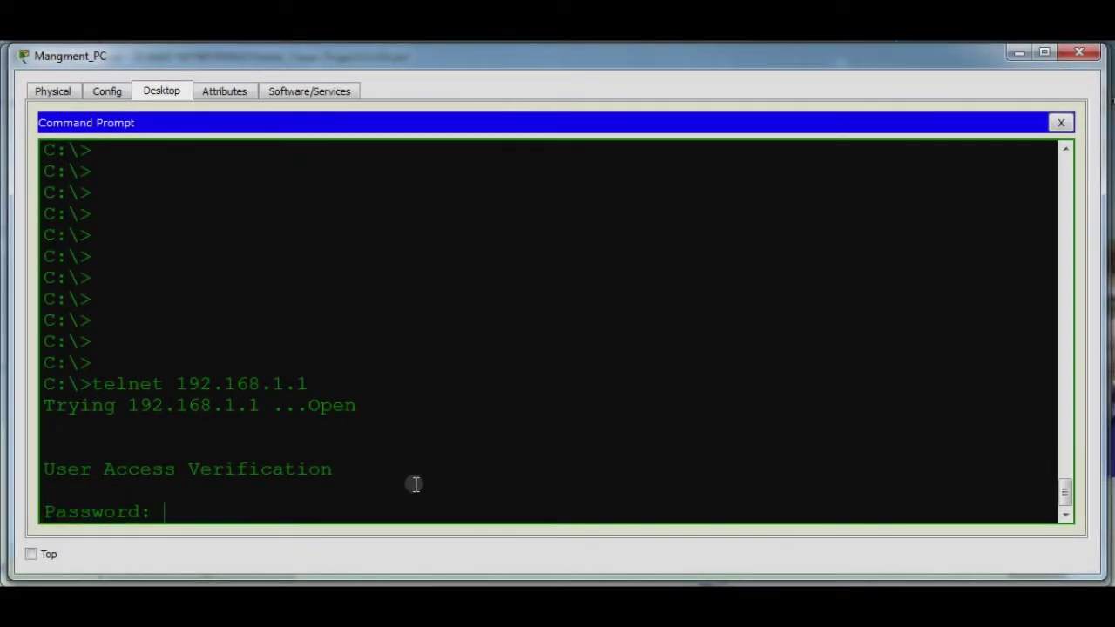
Log in with the VTY and enable passwords, then run show vlan brief
{"action": "key", "text": "Return"}
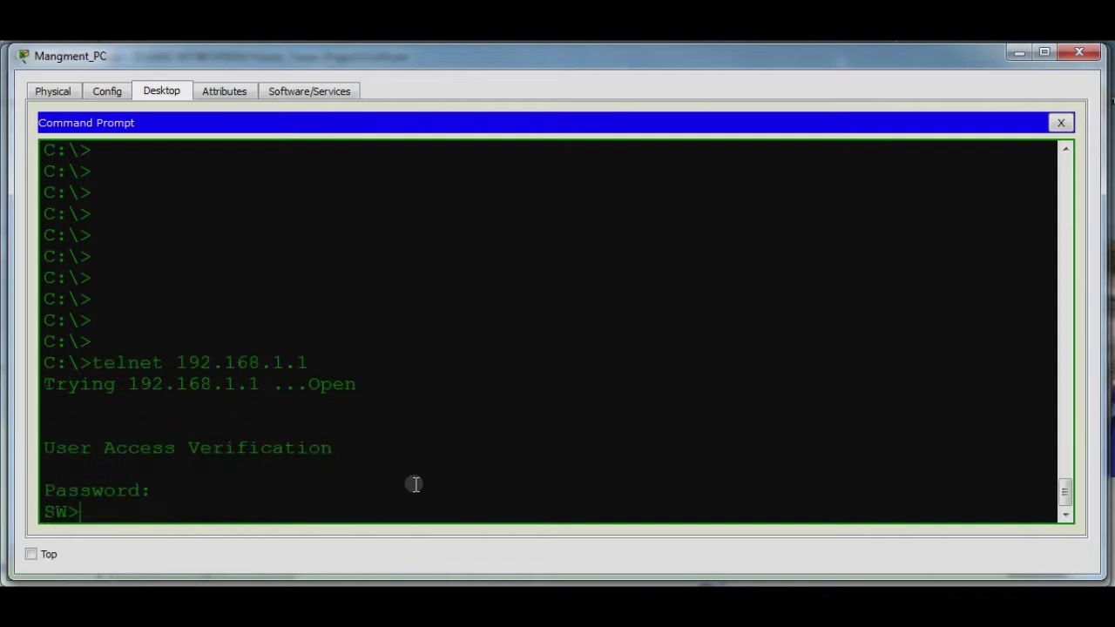
{"action": "type", "text": "enable"}
{"action": "key", "text": "Return"}
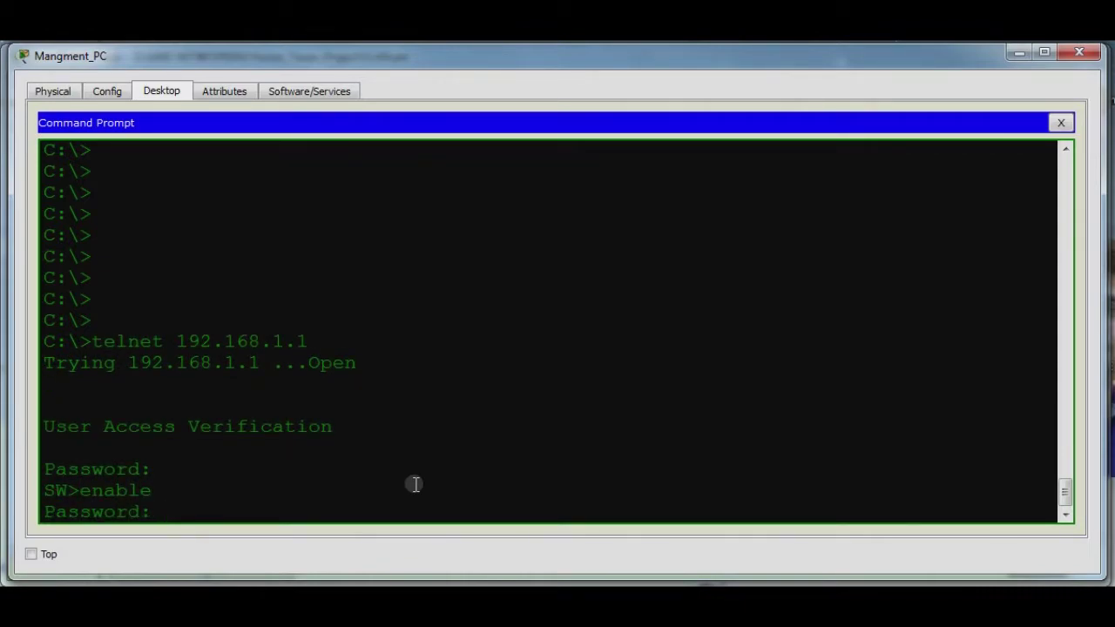
{"action": "key", "text": "Return"}
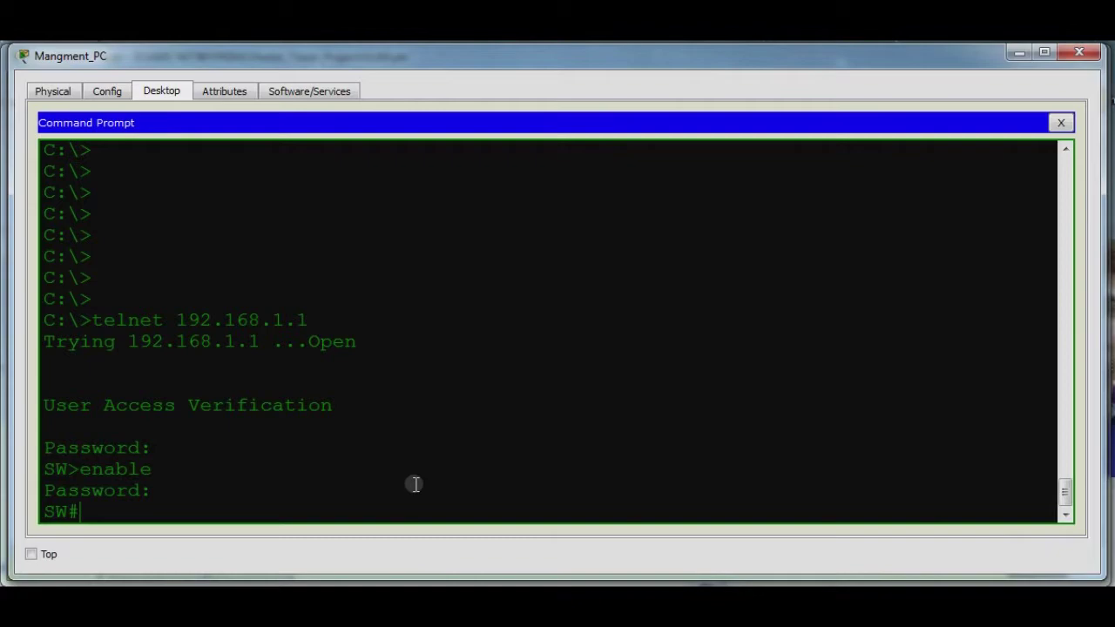
{"action": "type", "text": "show vlan bri"}
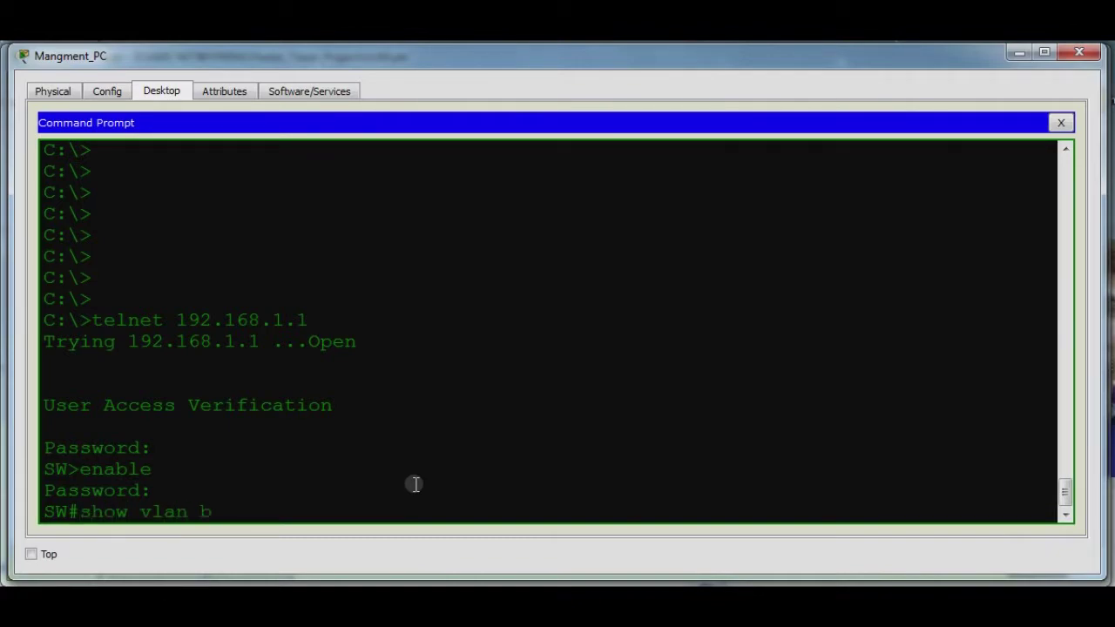
{"action": "type", "text": "ef"}
{"action": "key", "text": "Return"}
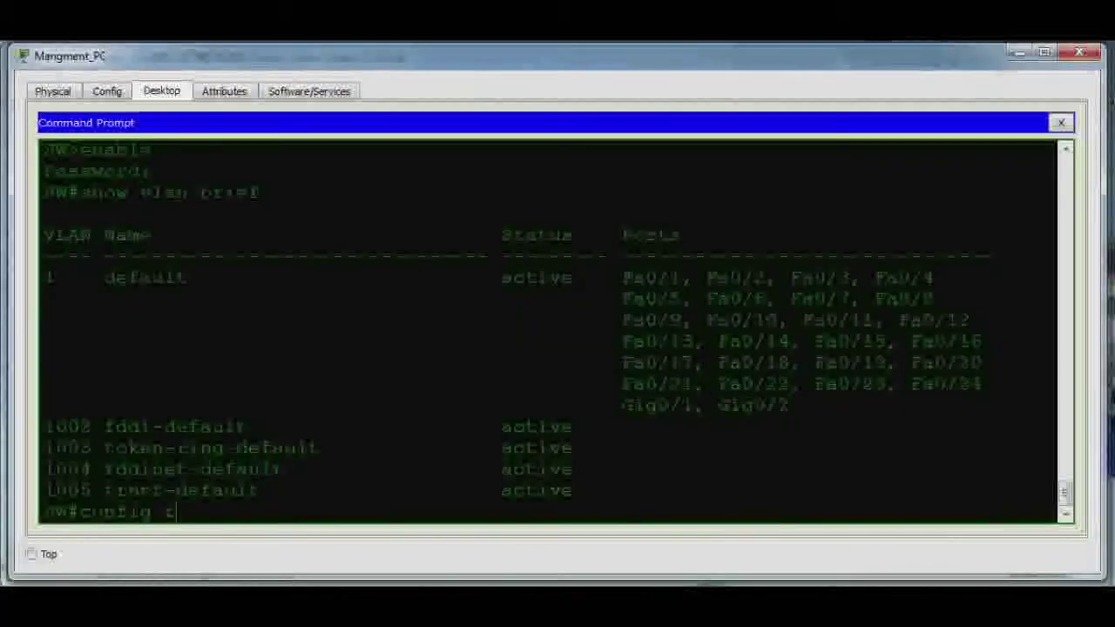
Enter global configuration mode and create VLAN 10 named IT
{"action": "key", "text": "Return"}
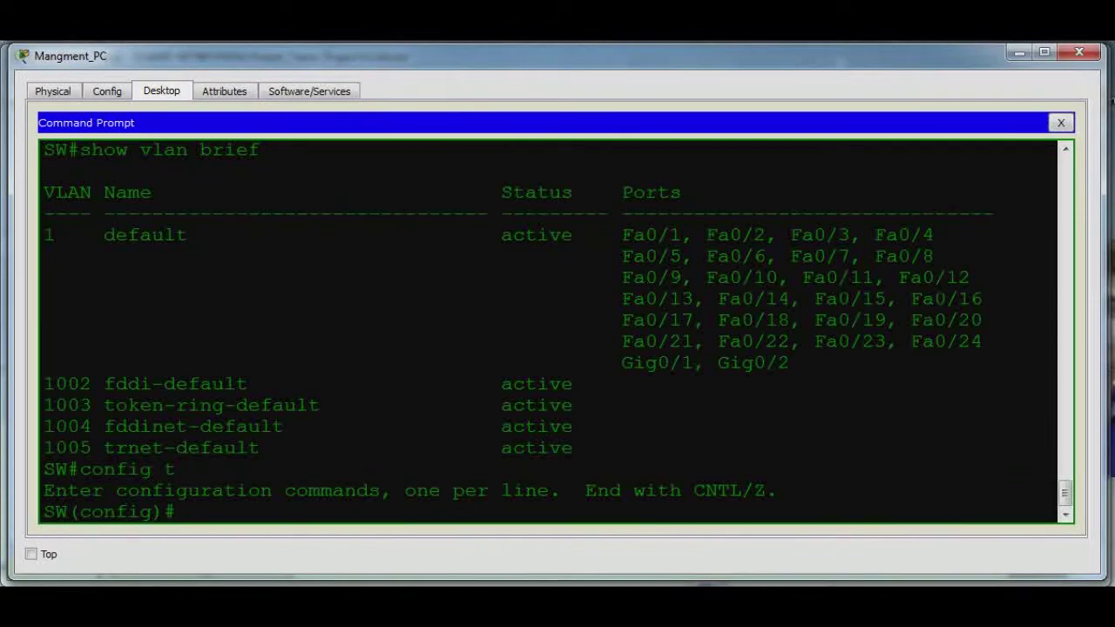
{"action": "type", "text": "vlan 10"}
{"action": "key", "text": "Return"}
{"action": "type", "text": "name "}
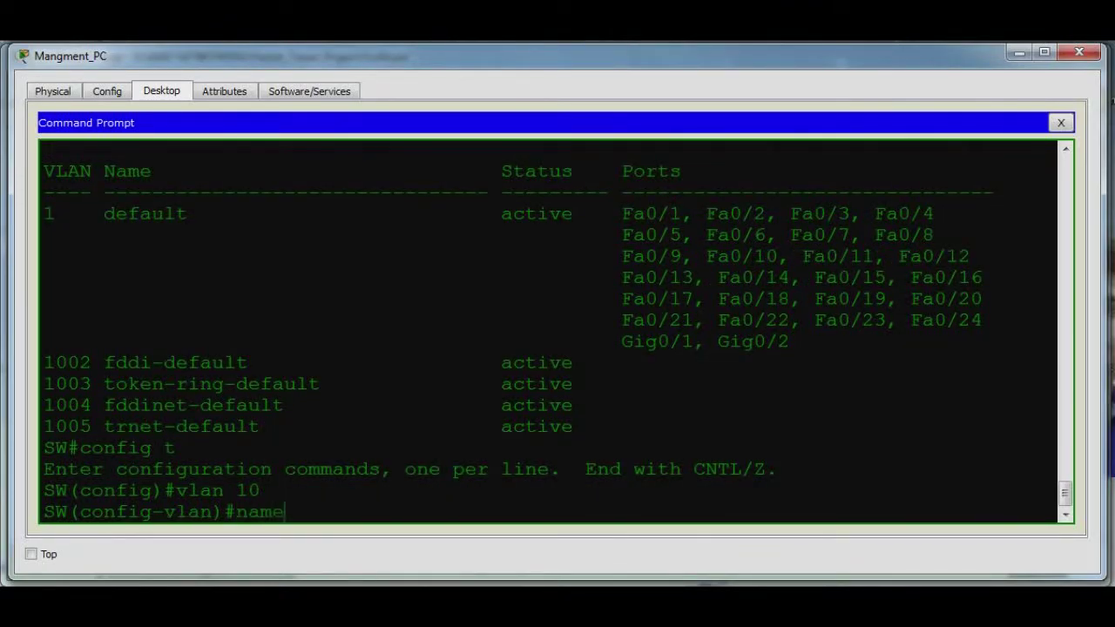
{"action": "type", "text": "IT"}
{"action": "key", "text": "Return"}
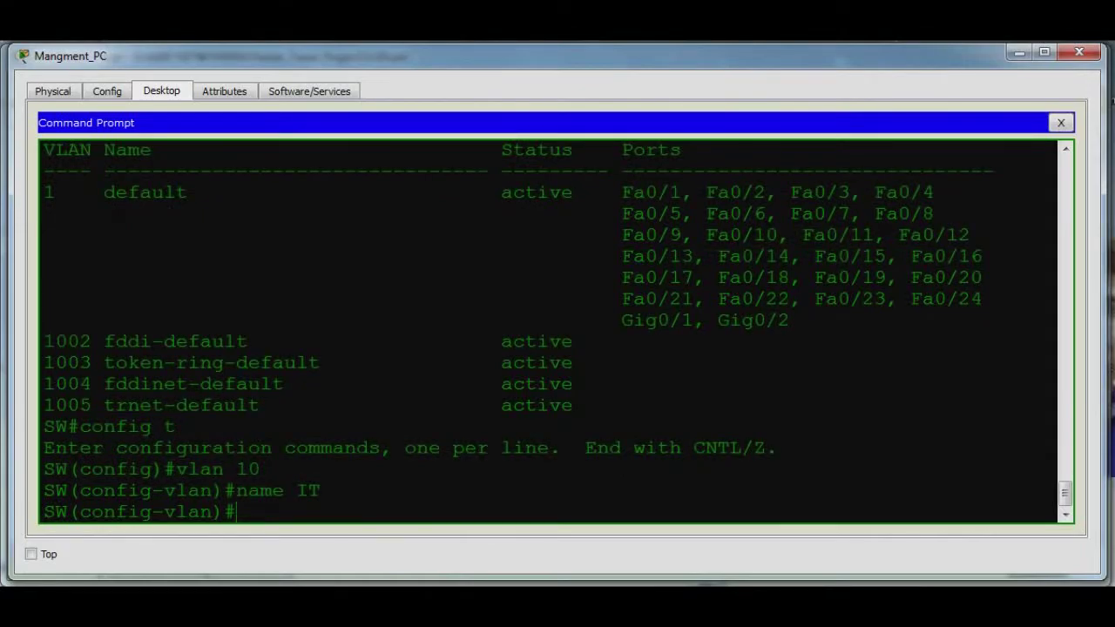
{"action": "type", "text": "exit"}
{"action": "key", "text": "Return"}
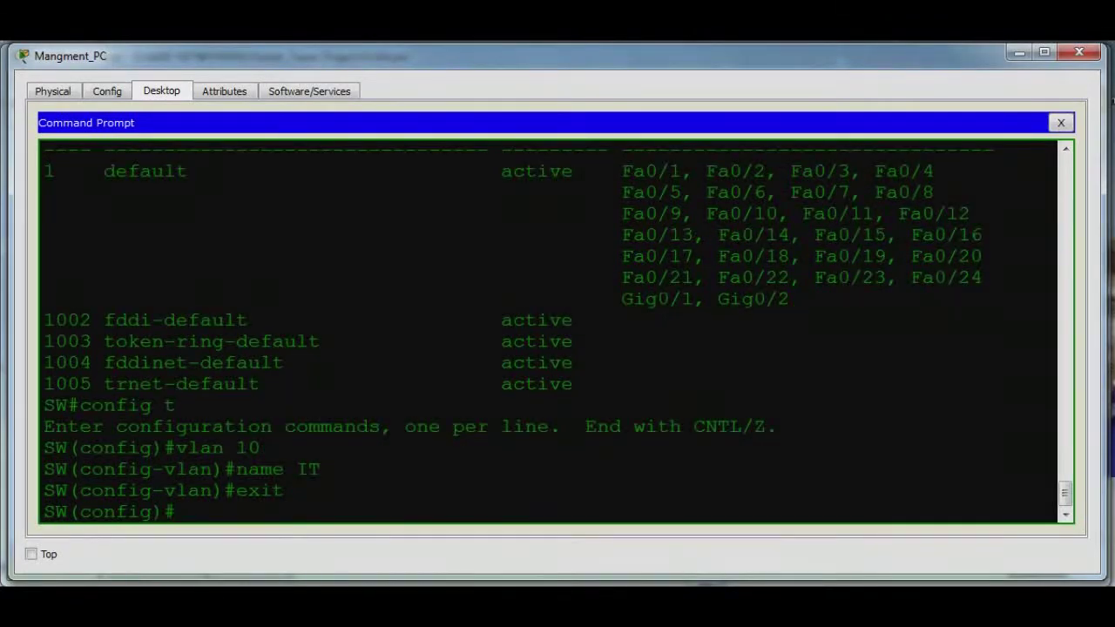
Create VLAN 20 named Sales
{"action": "type", "text": "vlan 20"}
{"action": "key", "text": "Return"}
{"action": "type", "text": "name "}
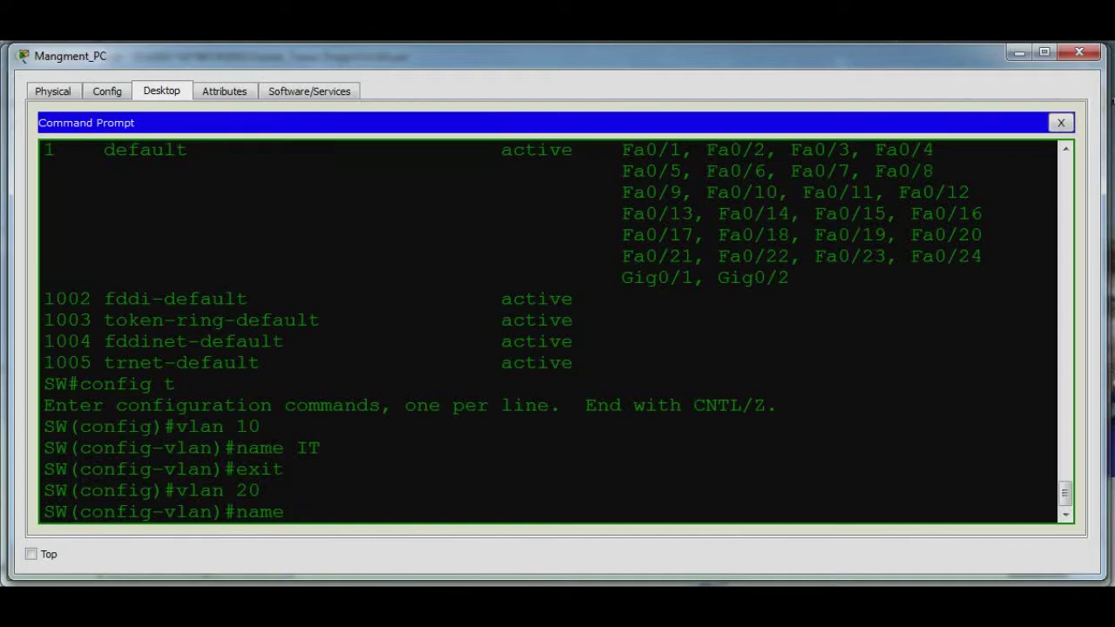
{"action": "type", "text": "Sales"}
{"action": "key", "text": "Return"}
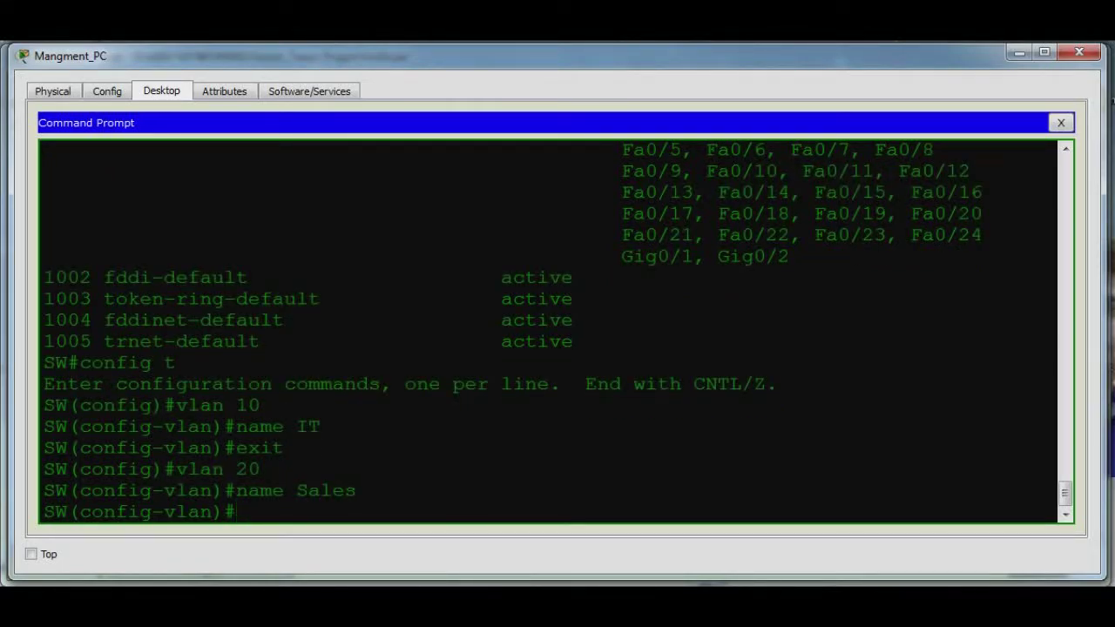
{"action": "type", "text": "exit"}
{"action": "key", "text": "Return"}
Create VLAN 30 named HR
{"action": "type", "text": "name"}
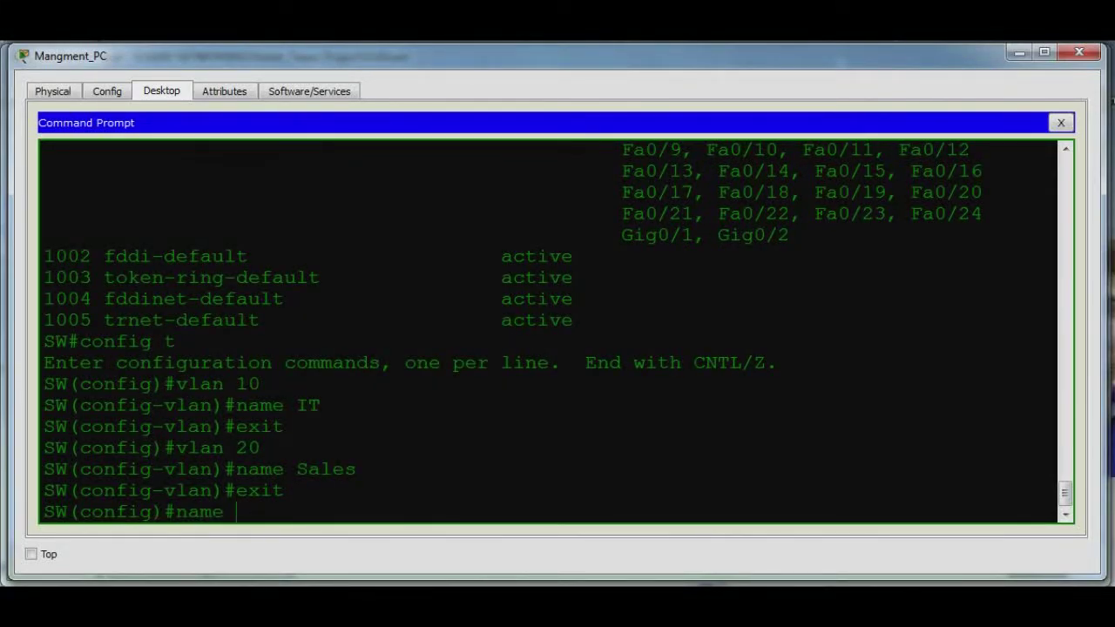
{"action": "key", "text": "BackSpace"}
{"action": "key", "text": "BackSpace"}
{"action": "key", "text": "BackSpace"}
{"action": "key", "text": "BackSpace"}
{"action": "type", "text": "vlan 30"}
{"action": "key", "text": "Return"}
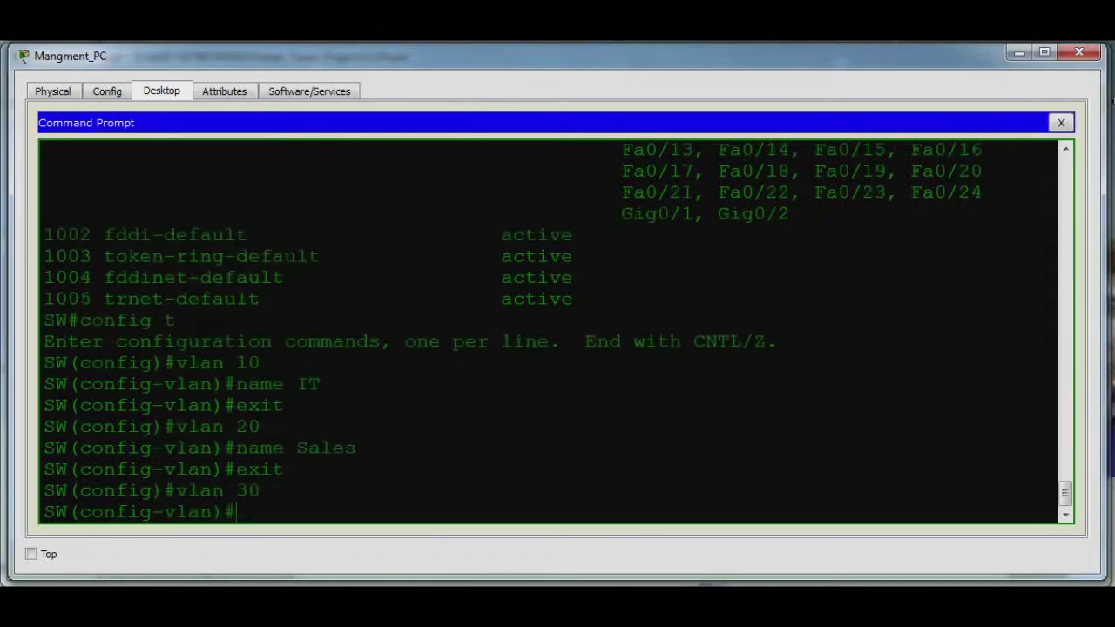
{"action": "type", "text": "name HR"}
{"action": "key", "text": "Return"}
{"action": "type", "text": "exit"}
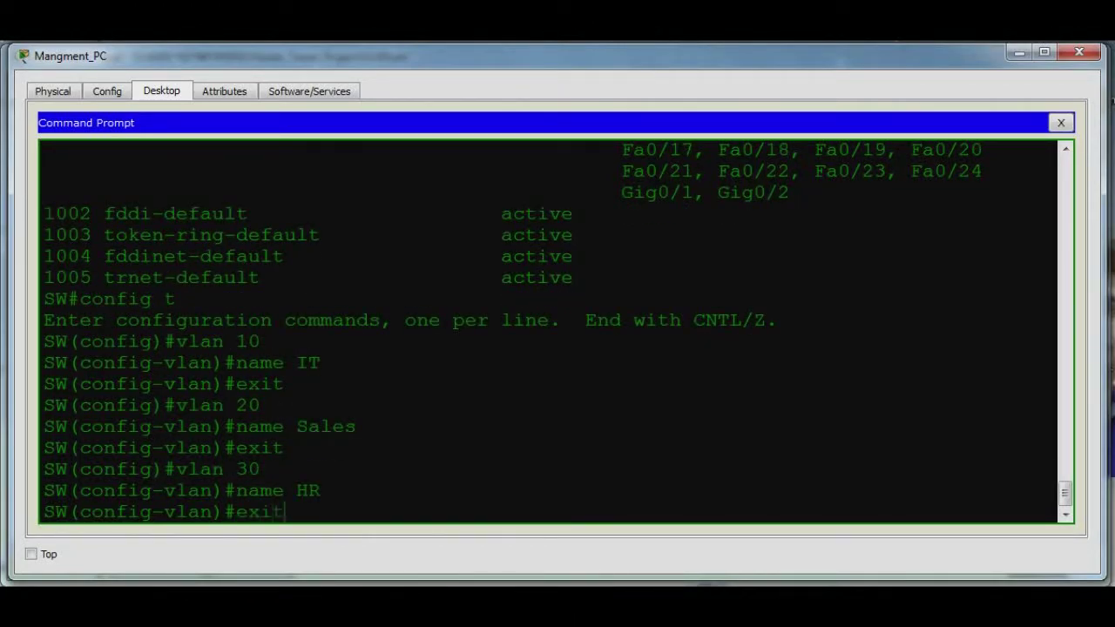
{"action": "key", "text": "Return"}
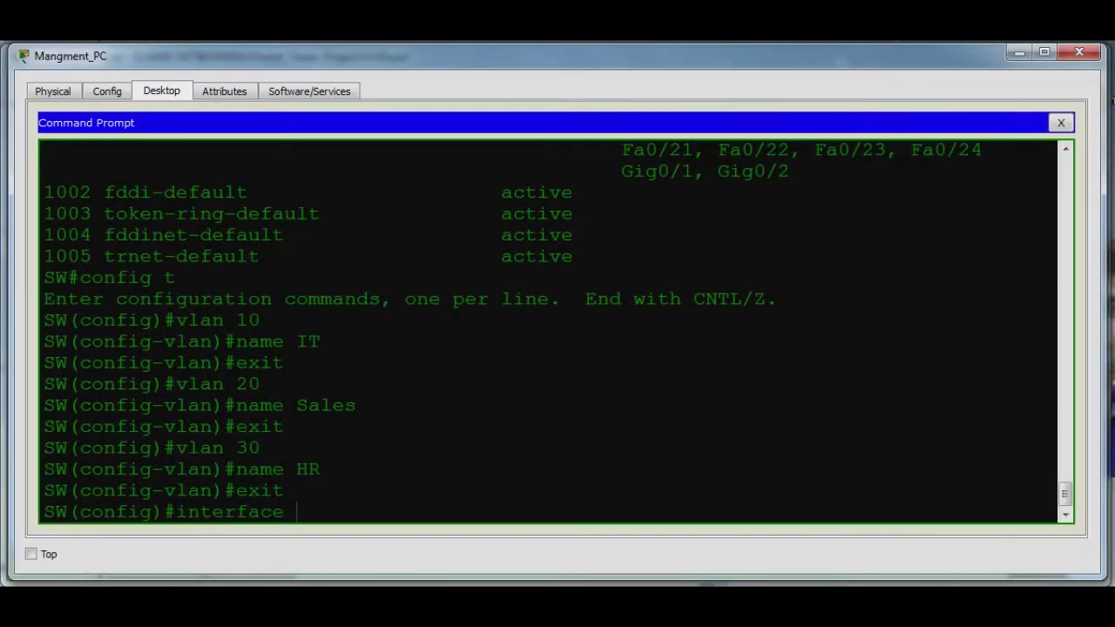
Enter the command interface range fa0/1 , fa0/3 at the SW(config)# prompt
{"action": "type", "text": "range fa0/1 , fa0/3"}
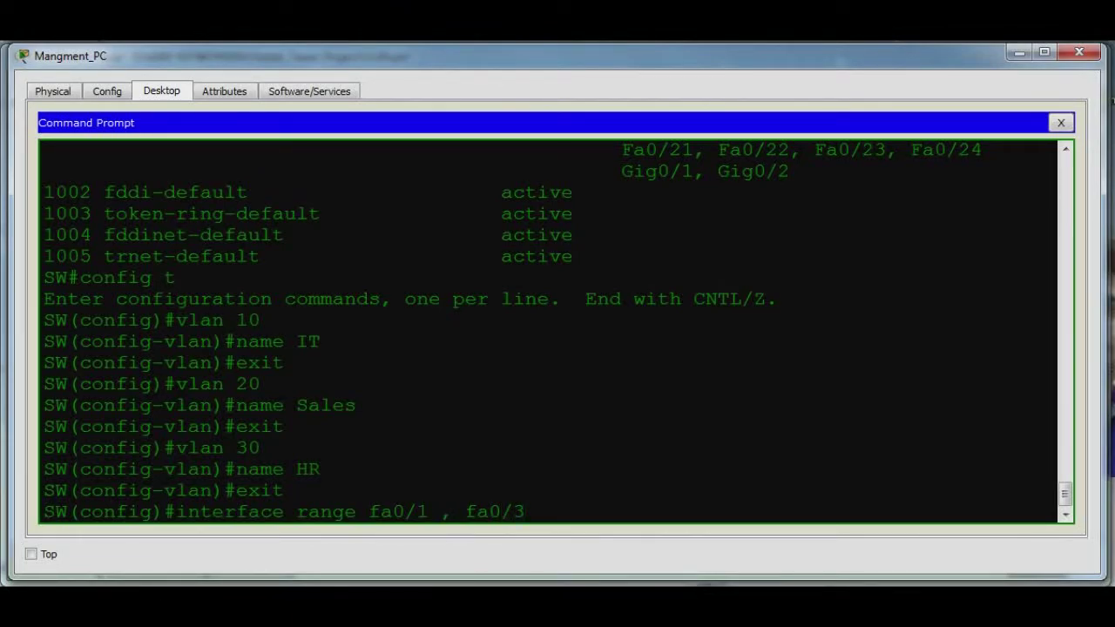
Make the fa0/1 and fa0/3 range access ports in VLAN 20
{"action": "key", "text": "Return"}
{"action": "type", "text": "switchport"}
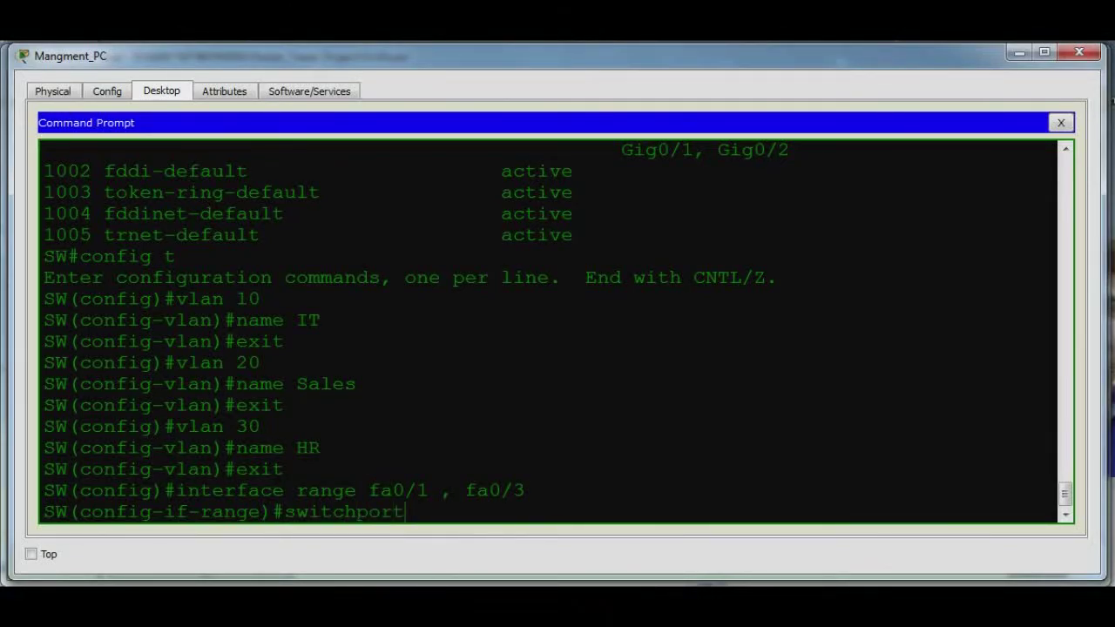
{"action": "type", "text": " mode access"}
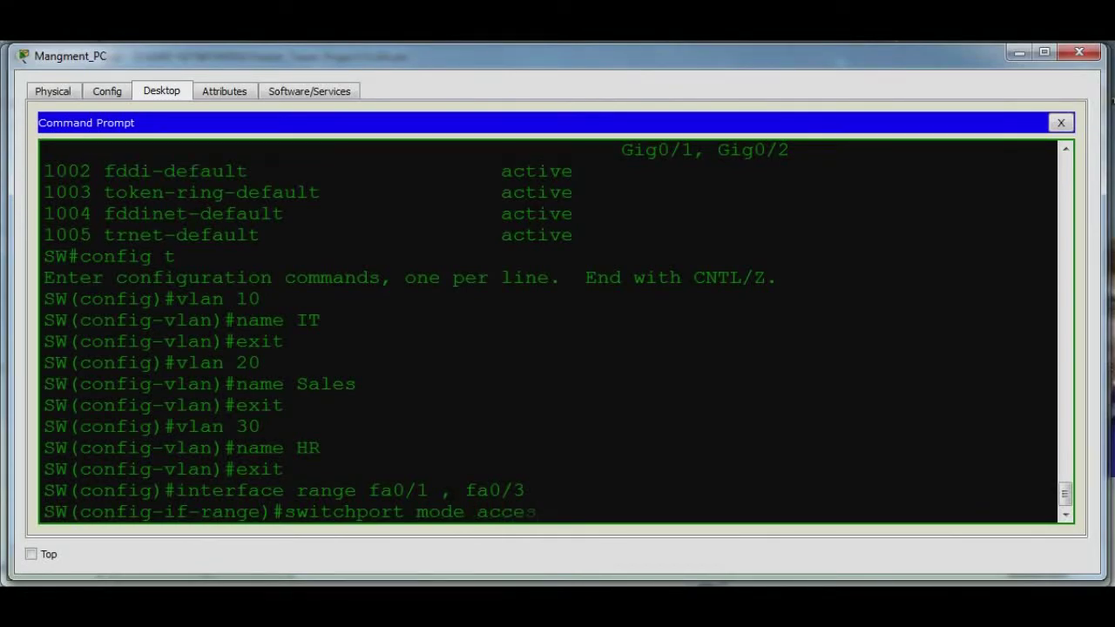
{"action": "key", "text": "Return"}
{"action": "type", "text": "switchport"}
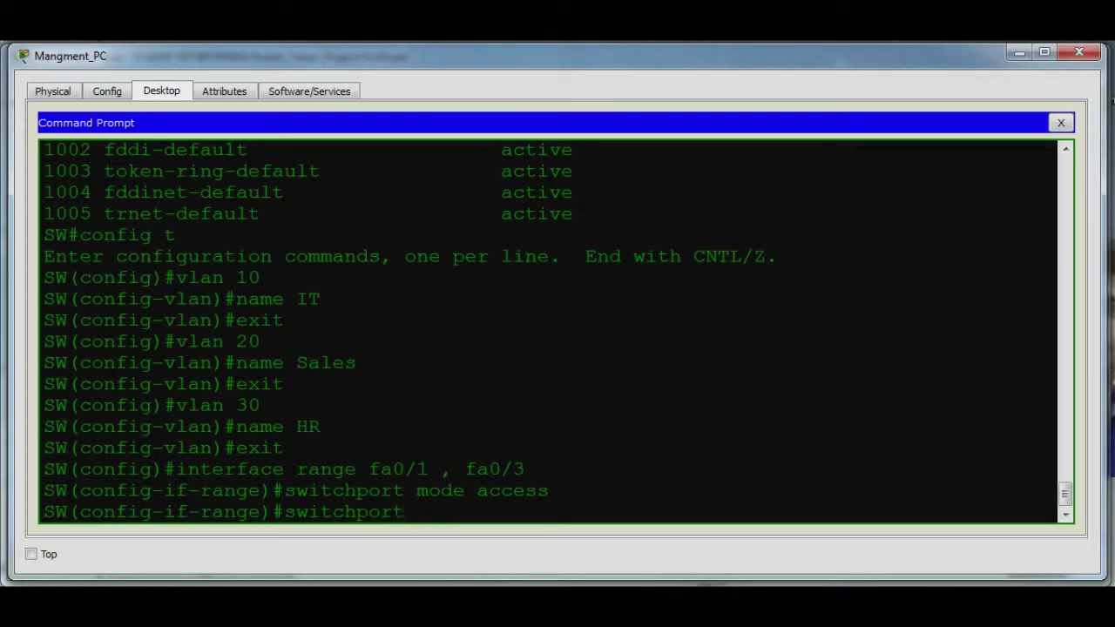
{"action": "type", "text": " access vlan 20"}
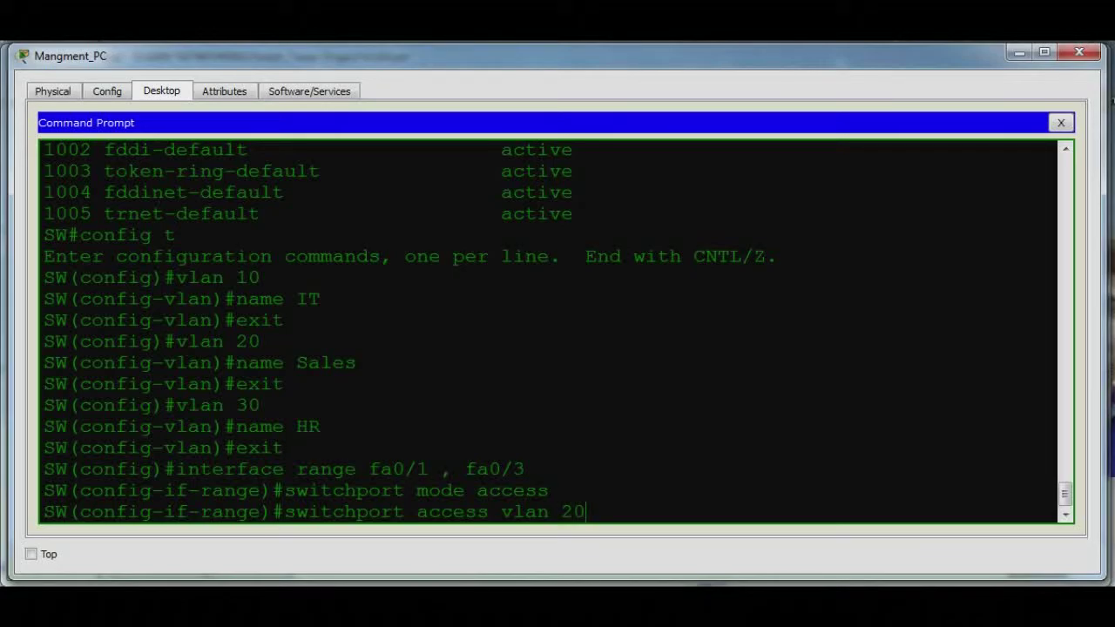
{"action": "key", "text": "Return"}
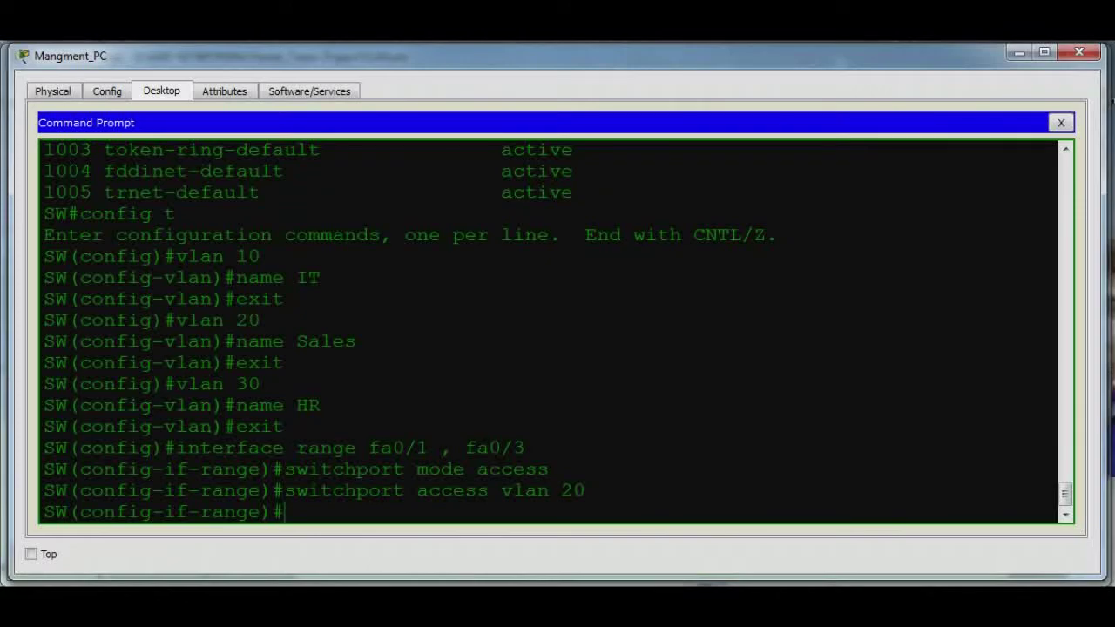
Return to the SW# prompt and run show vlan brief to check the port assignments
{"action": "type", "text": "end"}
{"action": "key", "text": "Return"}
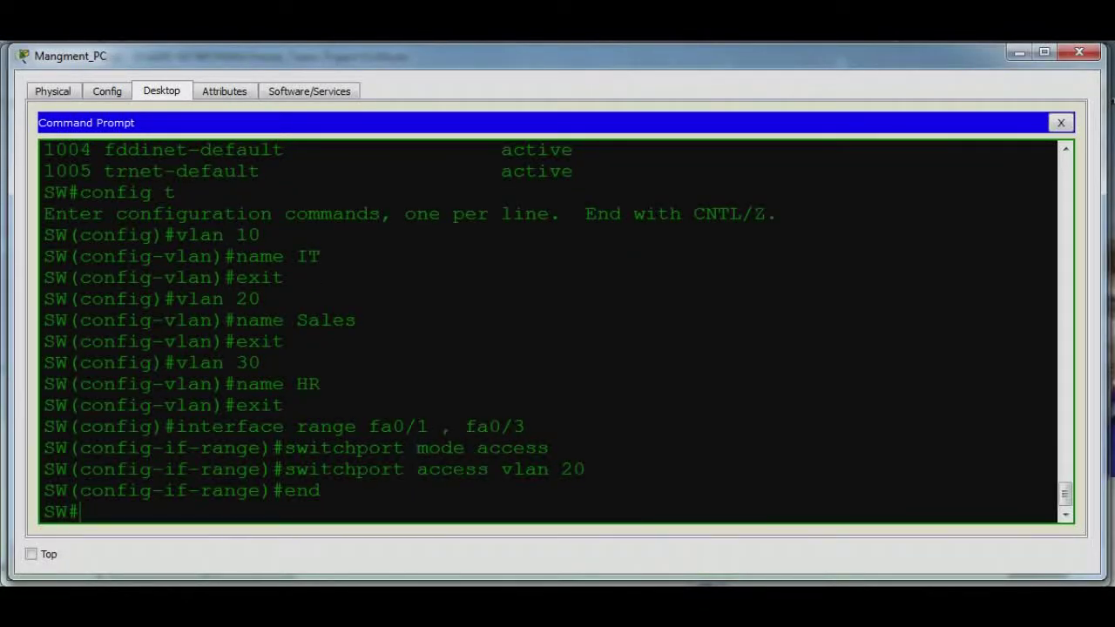
{"action": "type", "text": "show vlan "}
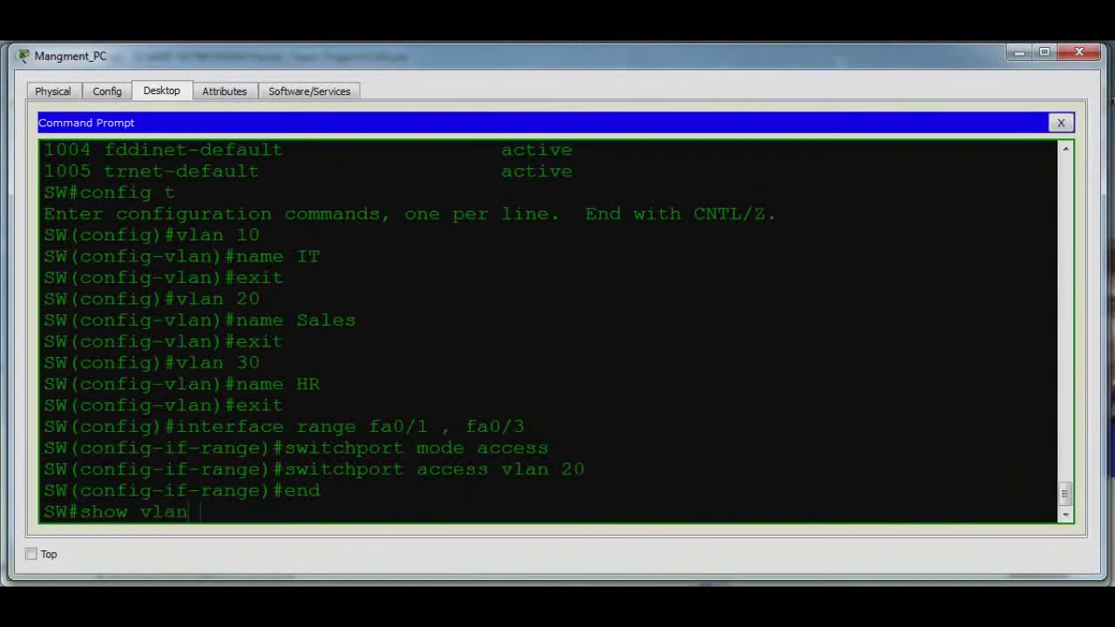
{"action": "type", "text": "br"}
{"action": "key", "text": "Return"}
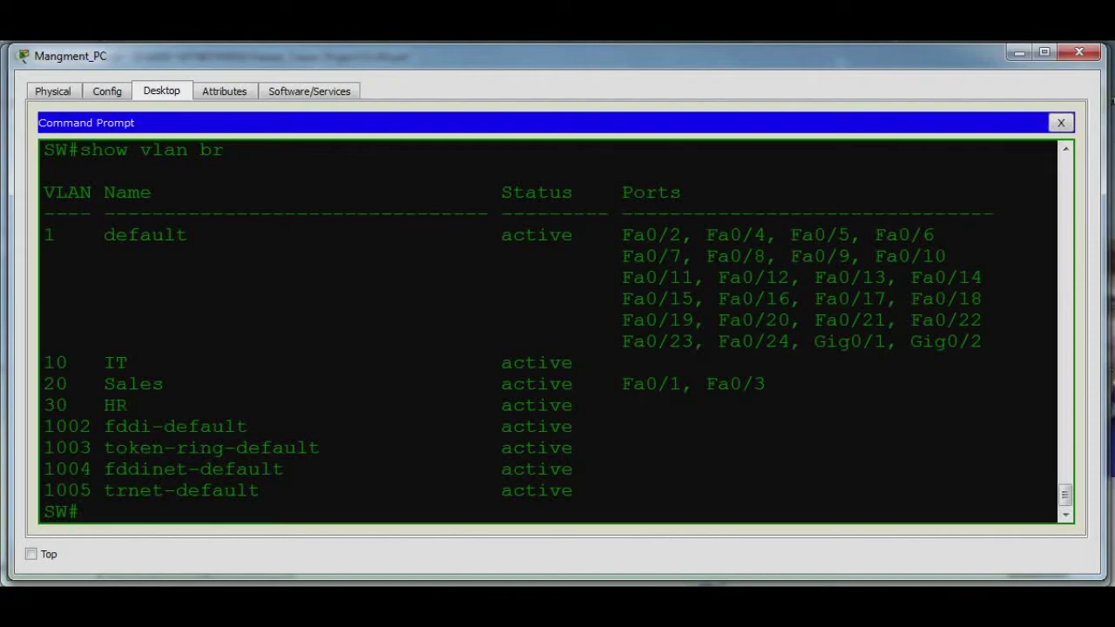
Run ipconfig on PC1, showing 192.168.20.100 with gateway 192.168.20.1
{"action": "left_click", "coordinate": [1019, 55]}
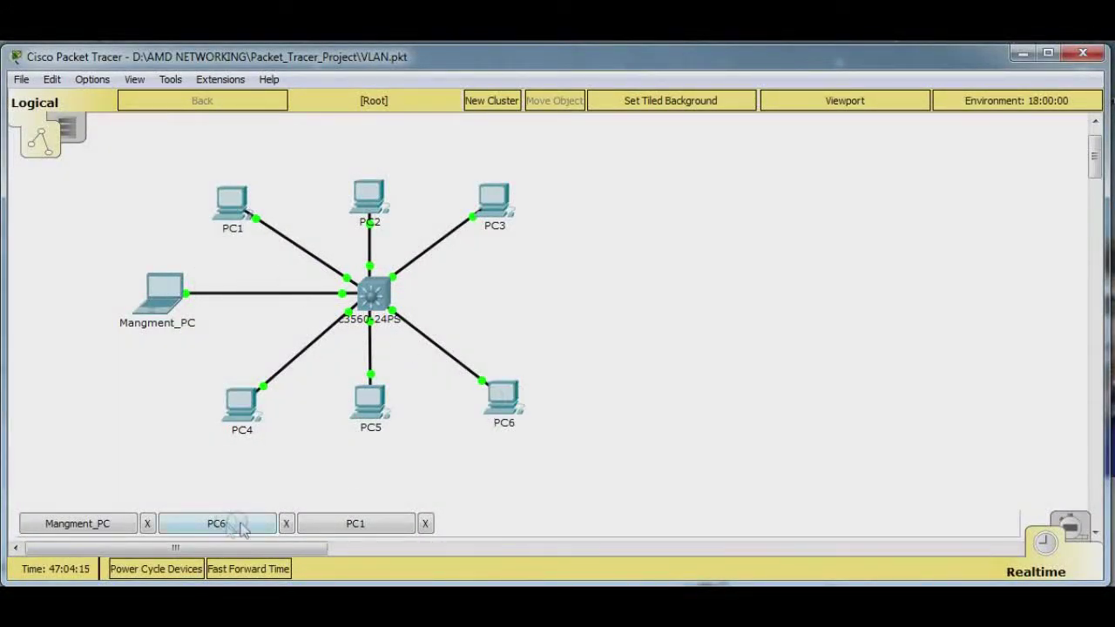
{"action": "left_click", "coordinate": [357, 523]}
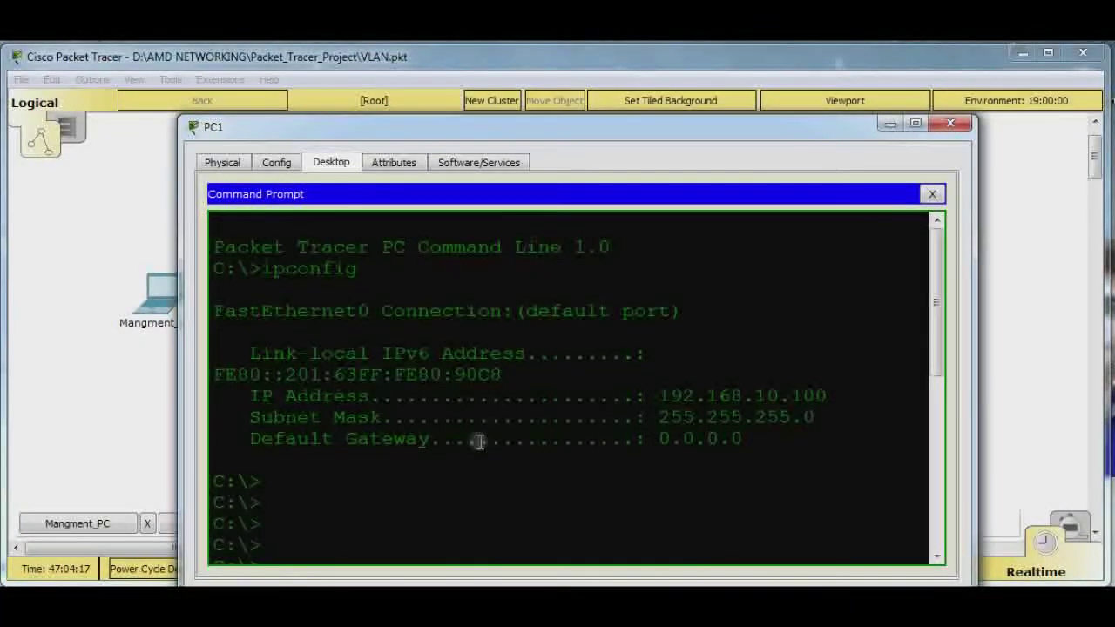
{"action": "left_click_drag", "start_coordinate": [518, 126], "coordinate": [447, 75]}
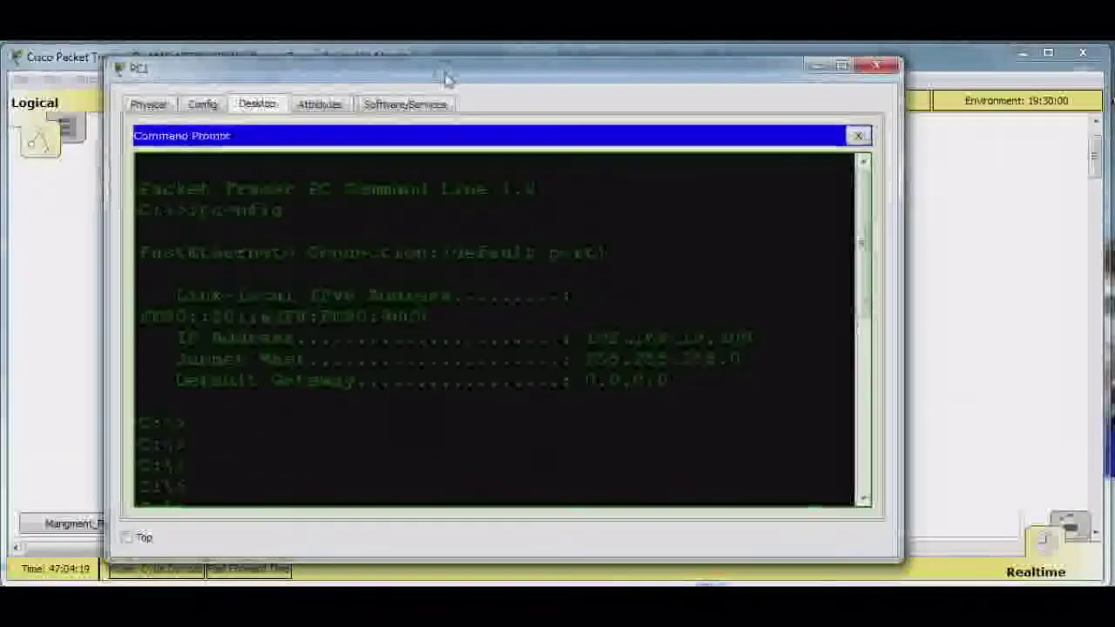
{"action": "left_click_drag", "start_coordinate": [900, 340], "coordinate": [1034, 340]}
{"action": "scroll", "coordinate": [746, 410], "scroll_direction": "down", "scroll_amount": 5}
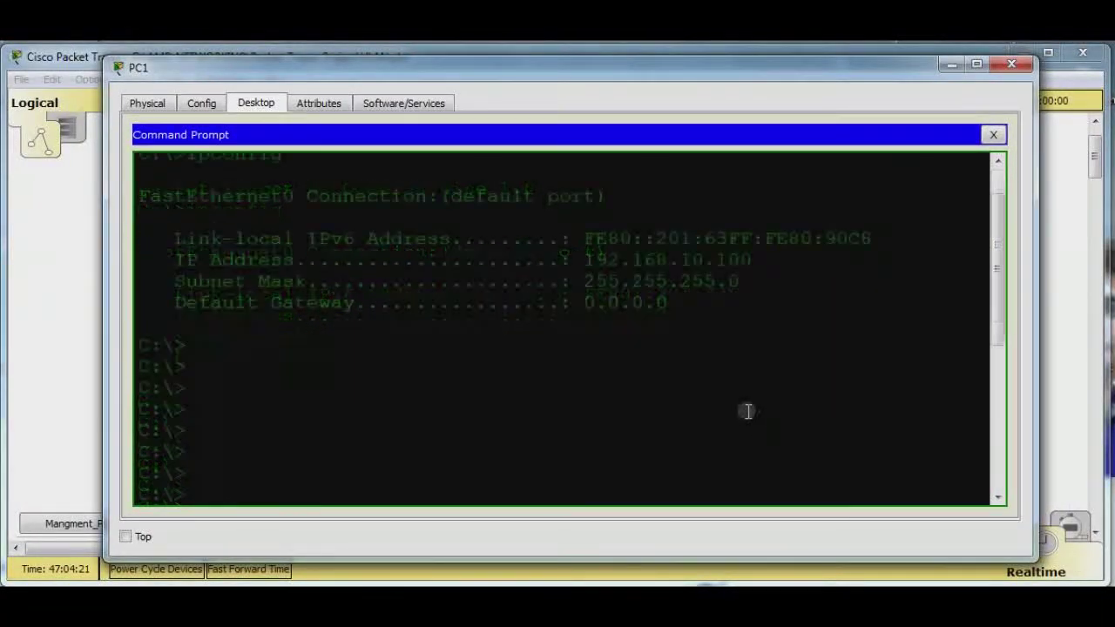
{"action": "scroll", "coordinate": [687, 410], "scroll_direction": "down", "scroll_amount": 3}
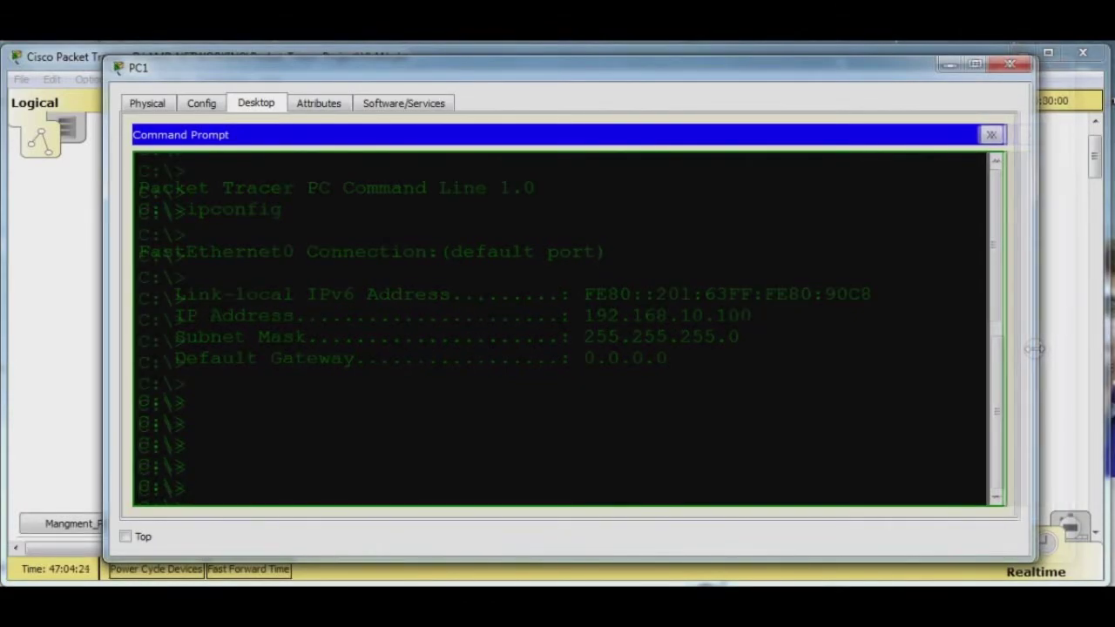
{"action": "type", "text": "pconfig"}
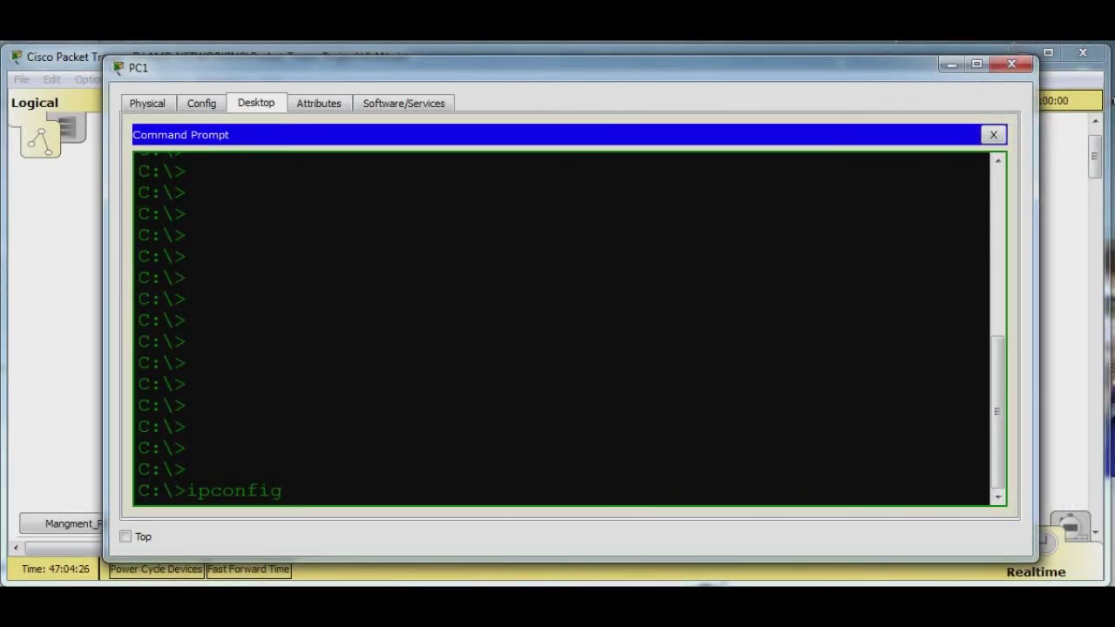
{"action": "key", "text": "Return"}
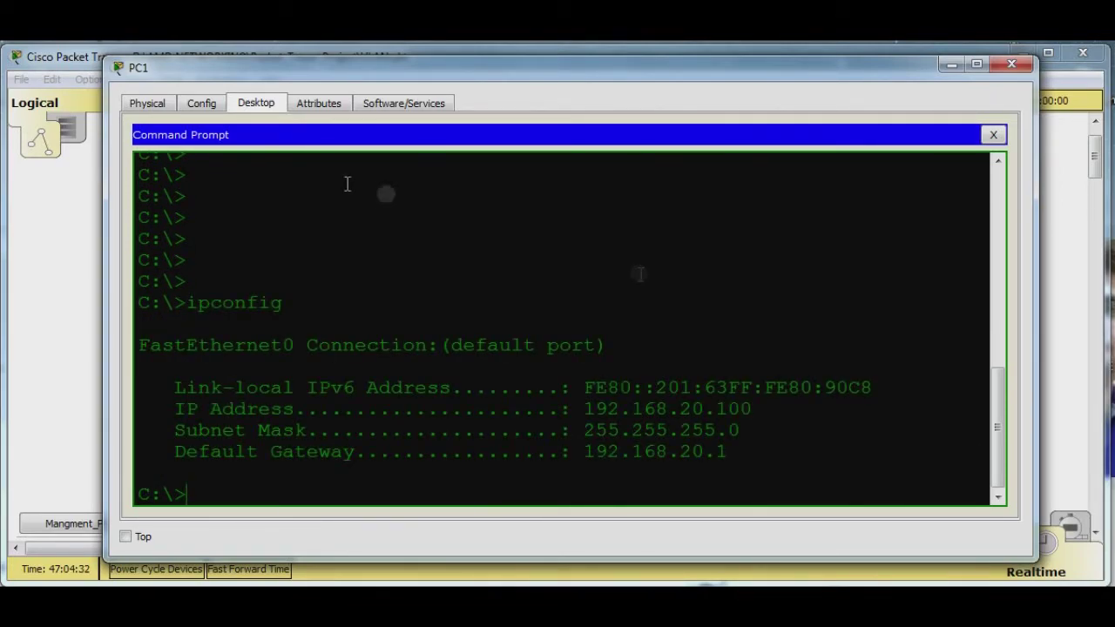
Run ipconfig on PC6 to show its address 192.168.20.101
{"action": "left_click", "coordinate": [62, 419]}
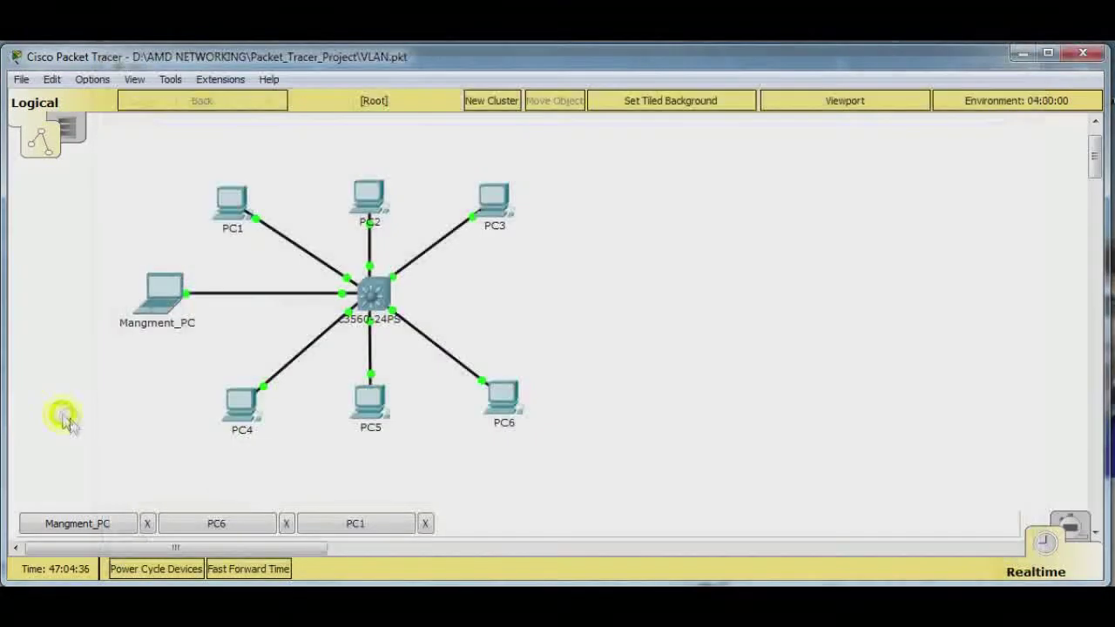
{"action": "left_click", "coordinate": [228, 520]}
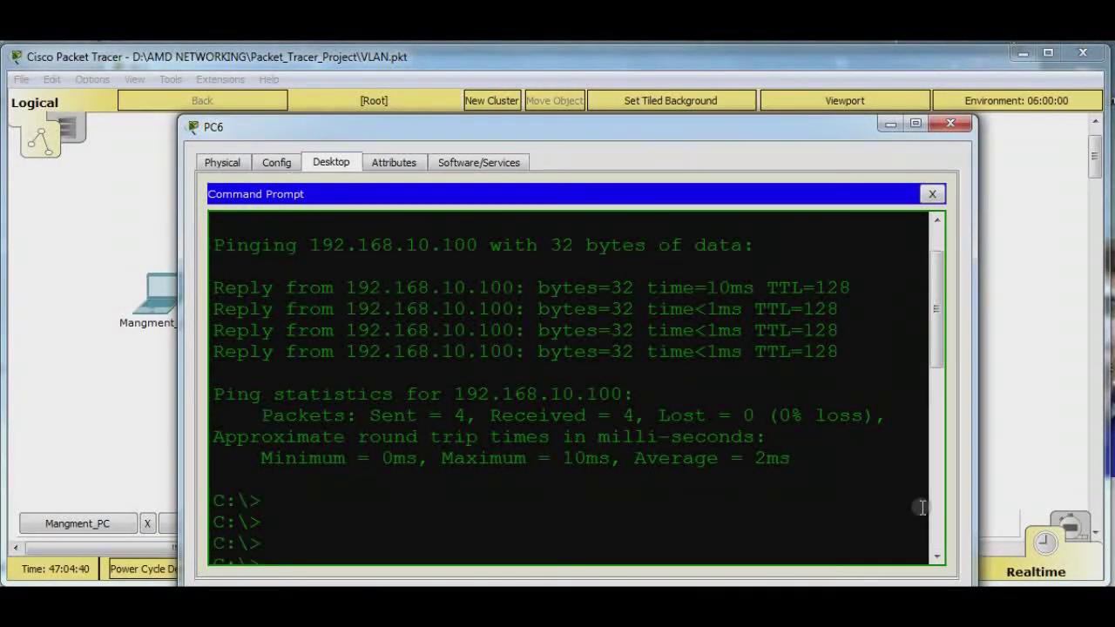
{"action": "left_click", "coordinate": [733, 479]}
{"action": "key", "text": "Return"}
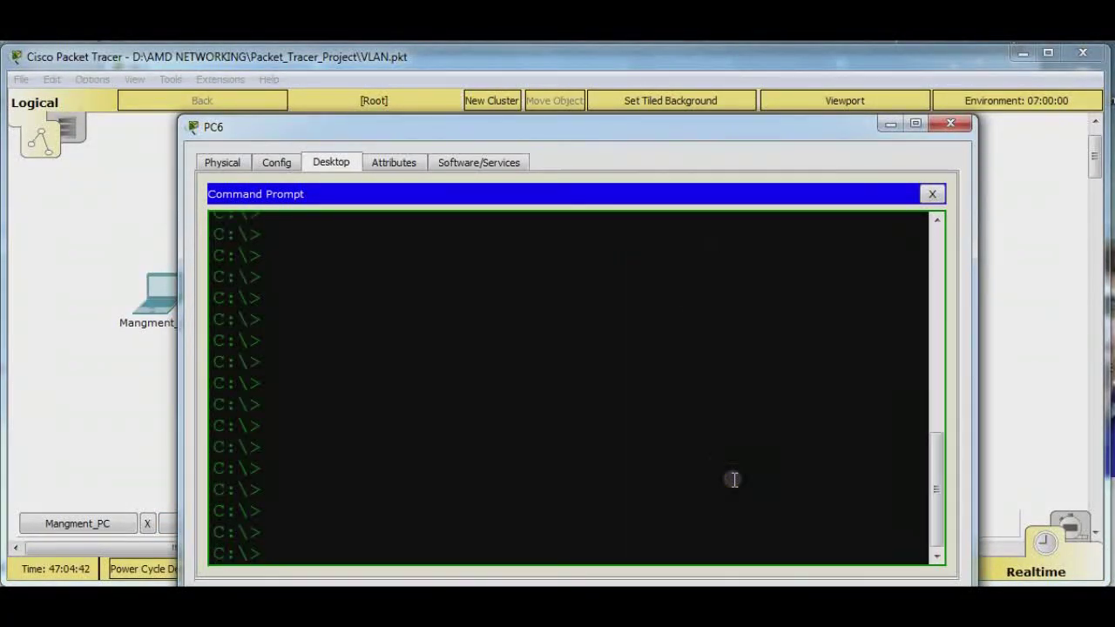
{"action": "type", "text": "ipconfig"}
{"action": "key", "text": "Return"}
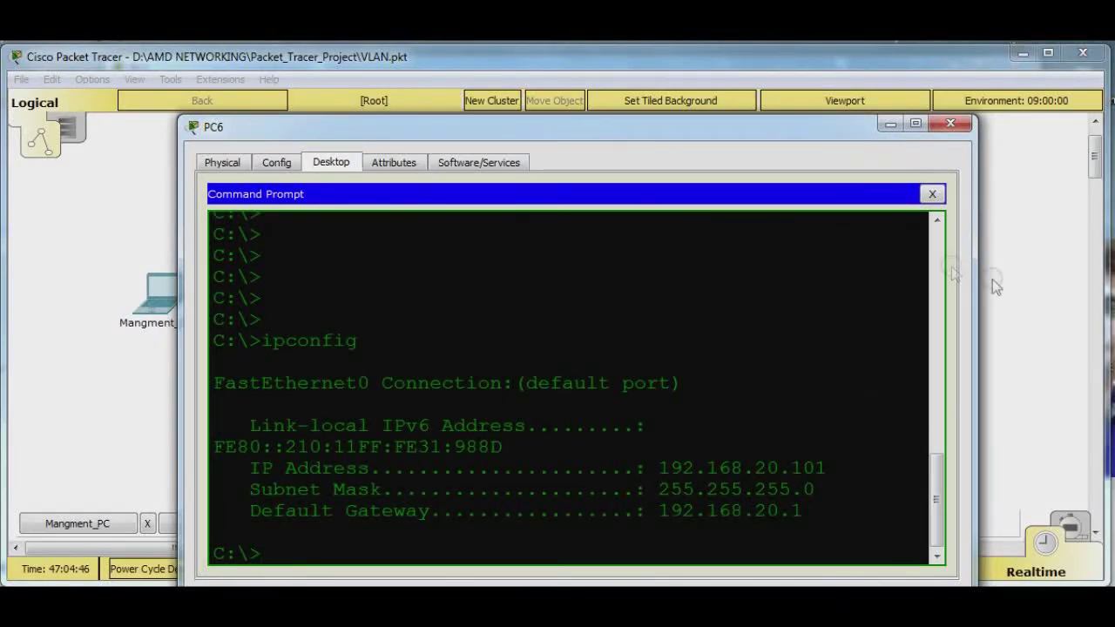
Widen PC6's window and ping PC1 at 192.168.20.100
{"action": "left_click_drag", "start_coordinate": [975, 321], "coordinate": [1097, 318]}
{"action": "left_click_drag", "start_coordinate": [463, 129], "coordinate": [321, 110]}
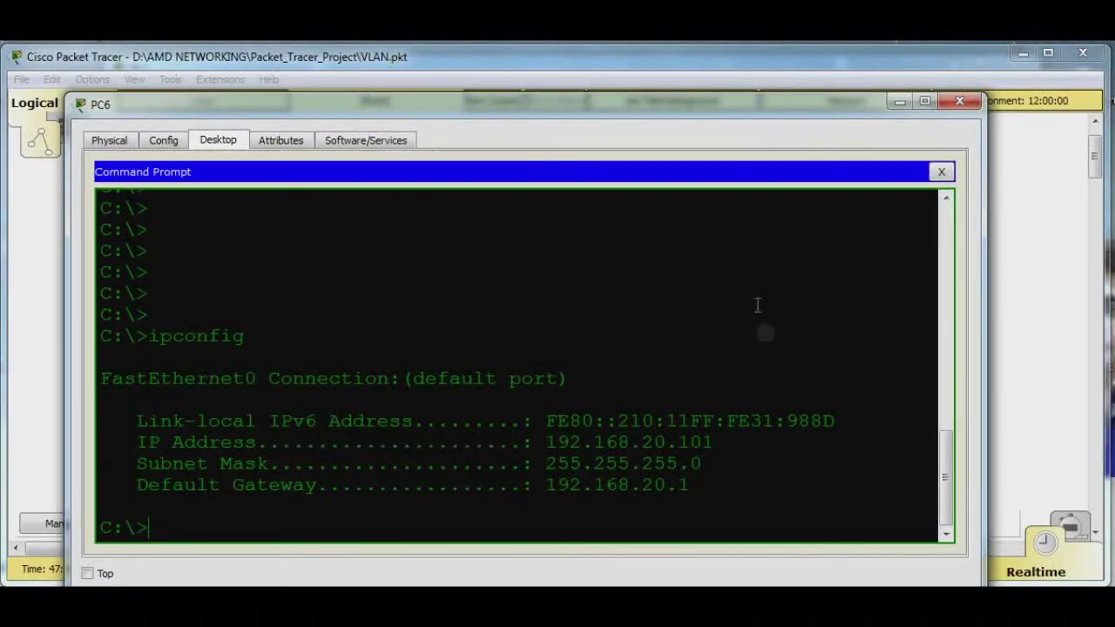
{"action": "left_click", "coordinate": [988, 389]}
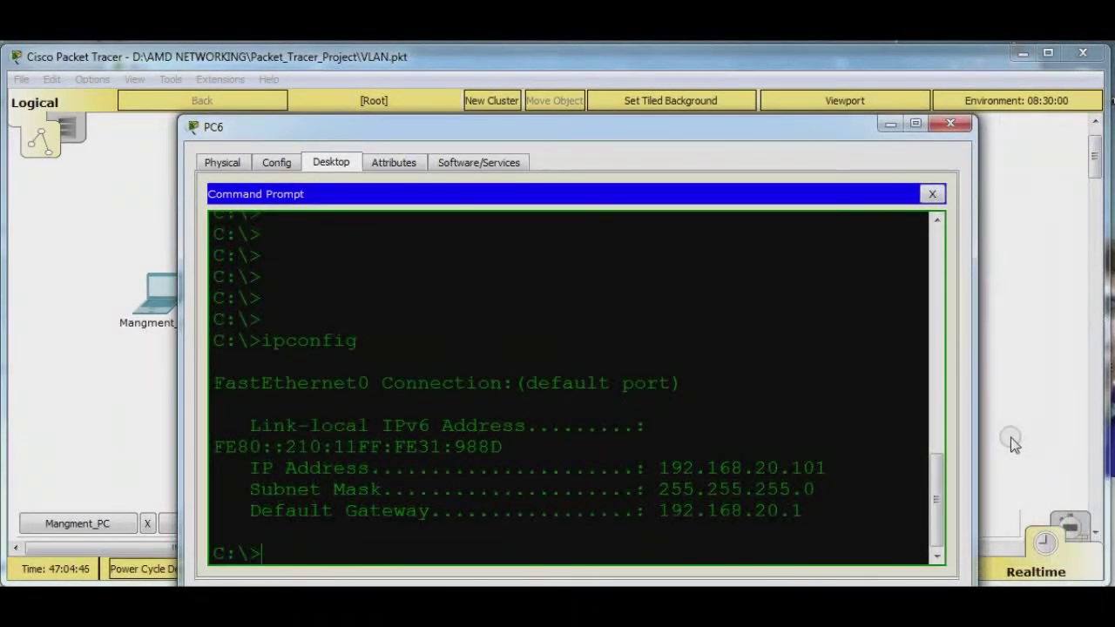
{"action": "left_click", "coordinate": [999, 311]}
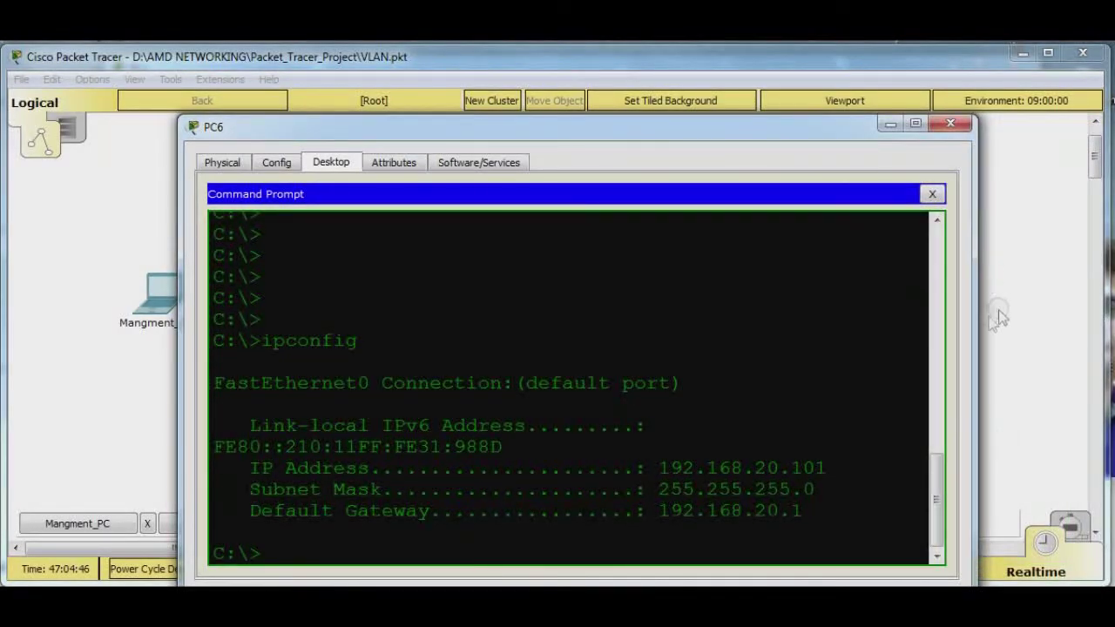
{"action": "left_click_drag", "start_coordinate": [974, 319], "coordinate": [1080, 319]}
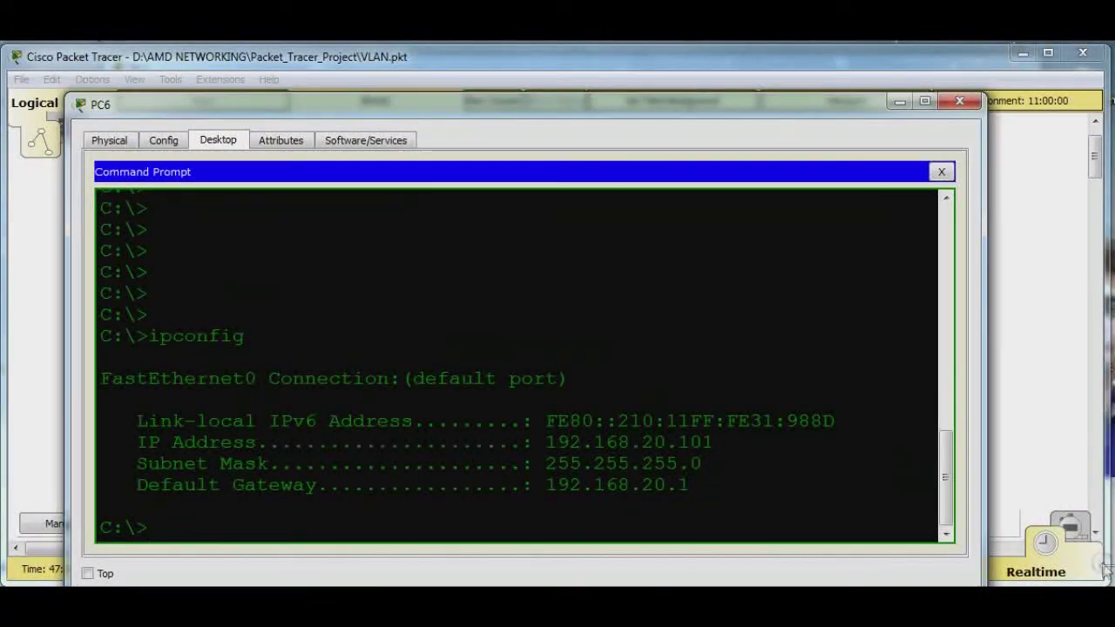
{"action": "left_click_drag", "start_coordinate": [982, 387], "coordinate": [1092, 387]}
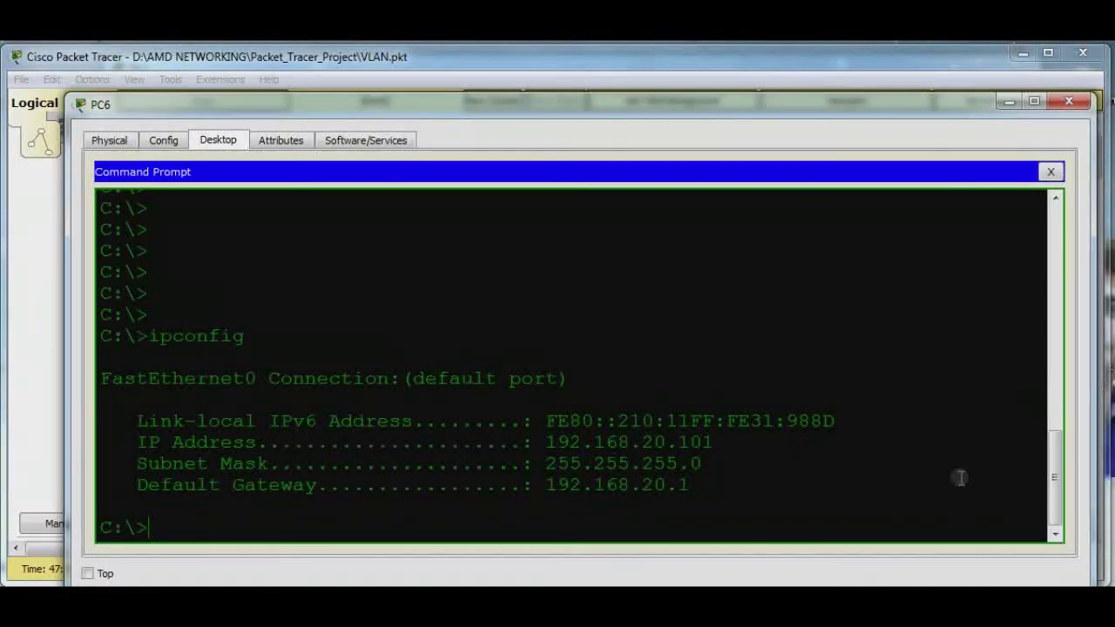
{"action": "type", "text": "192.168.20."}
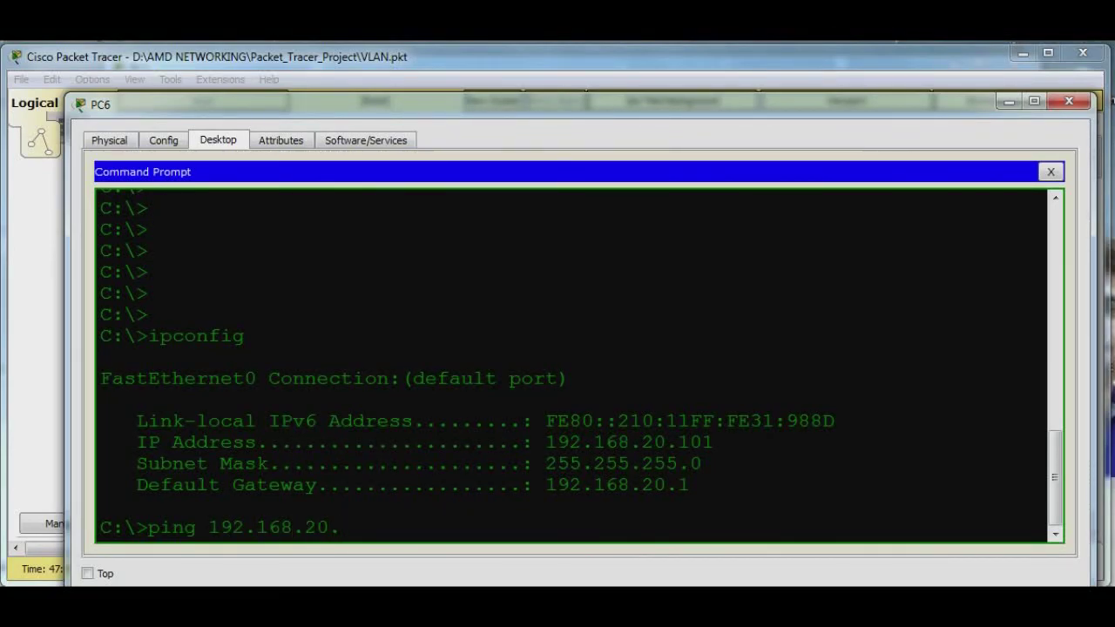
{"action": "type", "text": "100"}
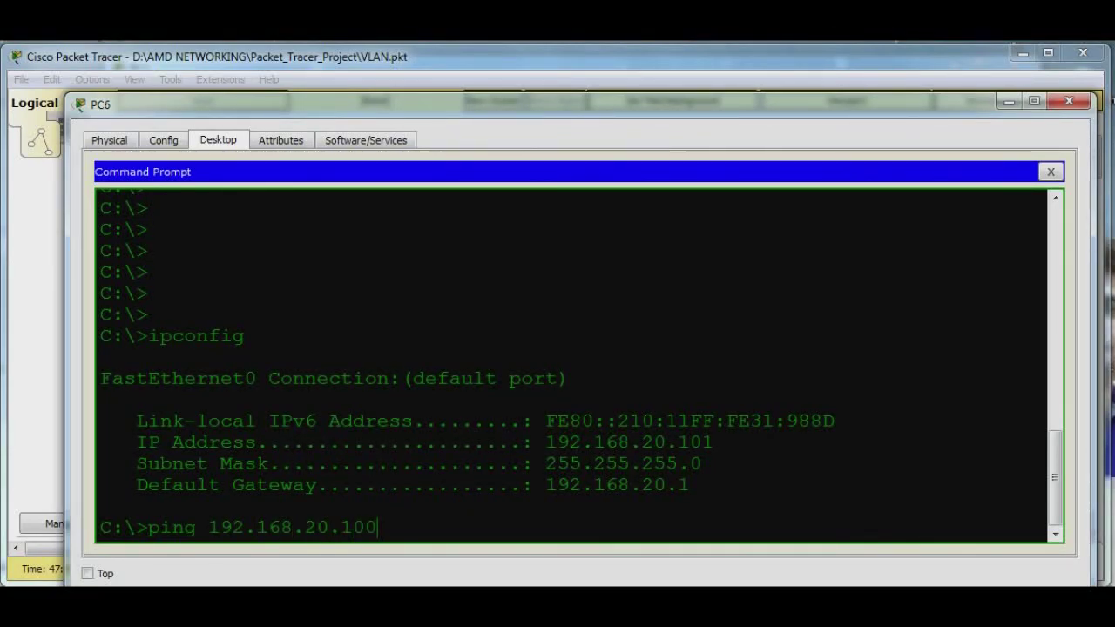
{"action": "key", "text": "Return"}
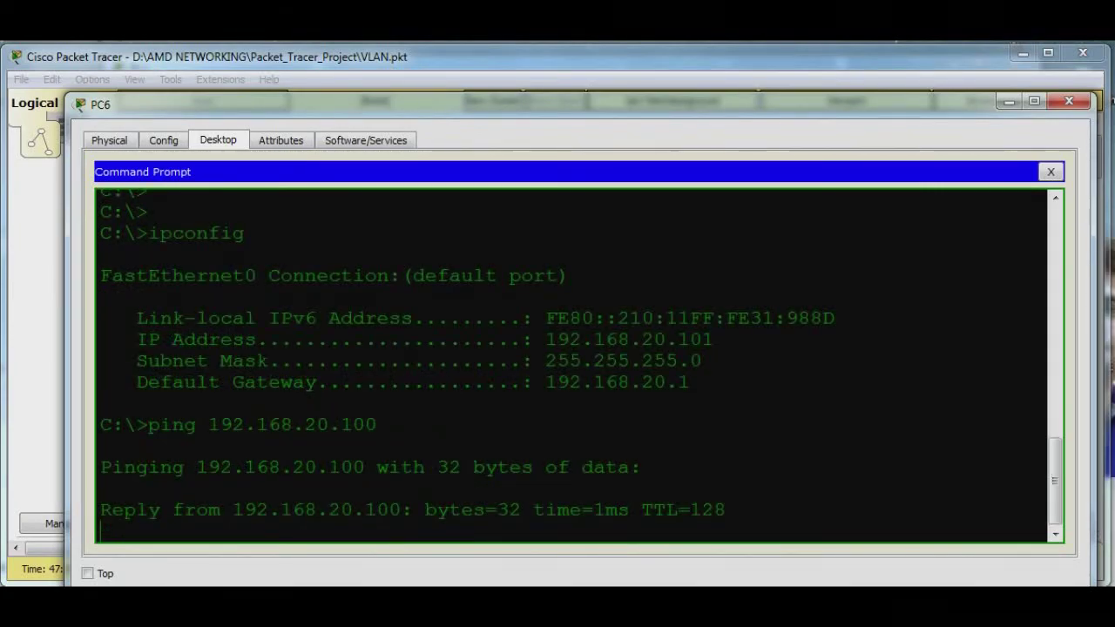